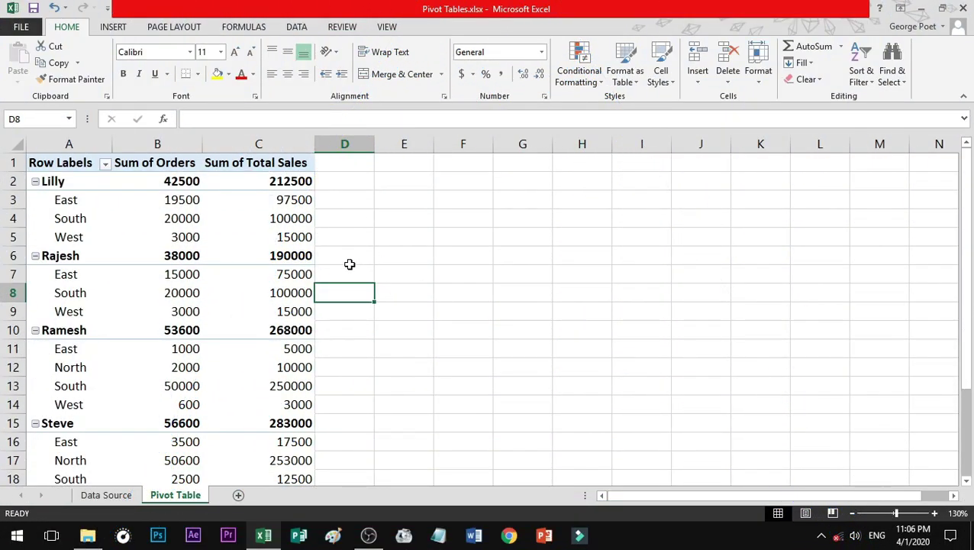
Look over the report on the Pivot Table sheet and the source table on the Data Source sheet.
{"action": "left_click", "coordinate": [348, 258]}
{"action": "left_click", "coordinate": [205, 277]}
{"action": "left_click", "coordinate": [192, 277]}
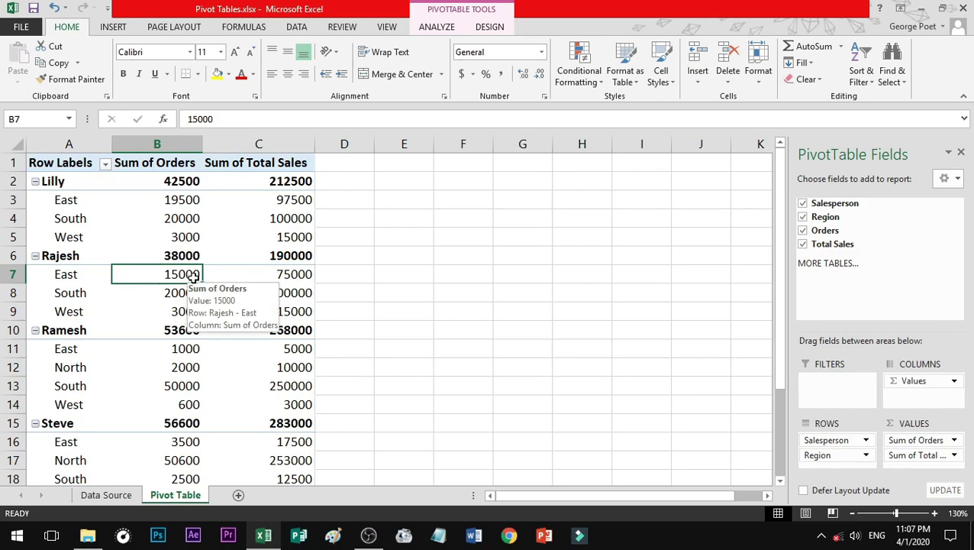
{"action": "left_click", "coordinate": [113, 27]}
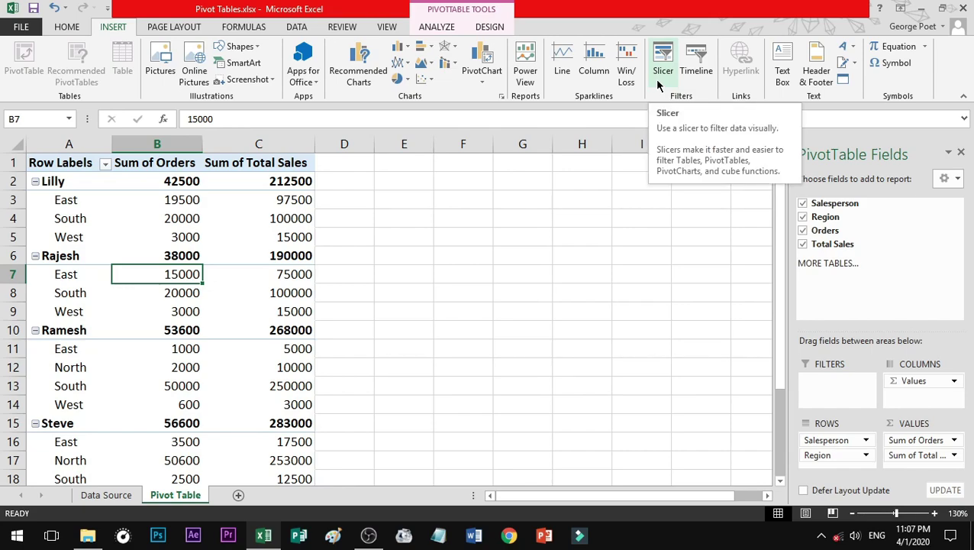
{"action": "left_click", "coordinate": [106, 494]}
{"action": "left_click", "coordinate": [159, 280]}
{"action": "left_click", "coordinate": [175, 494]}
{"action": "left_click", "coordinate": [142, 306]}
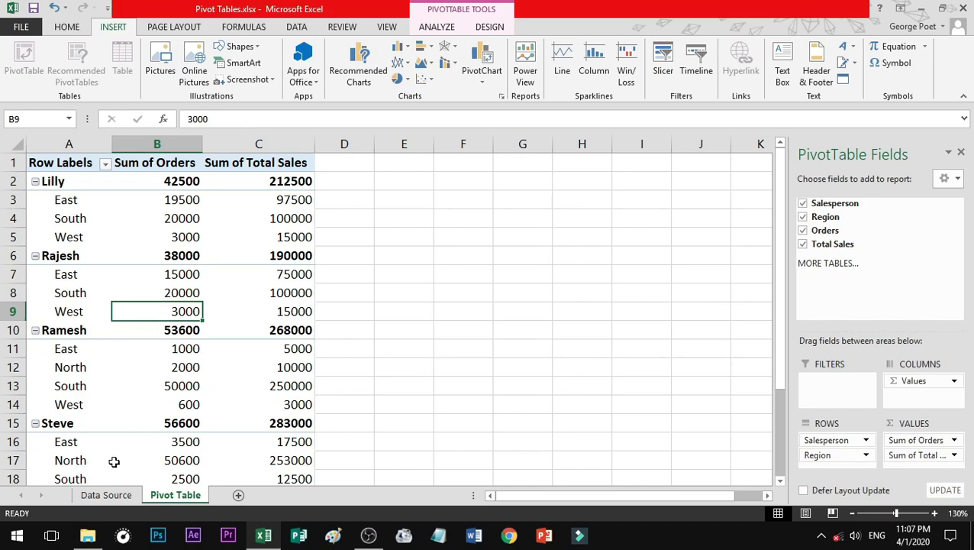
{"action": "left_click", "coordinate": [106, 494]}
{"action": "left_click", "coordinate": [326, 231]}
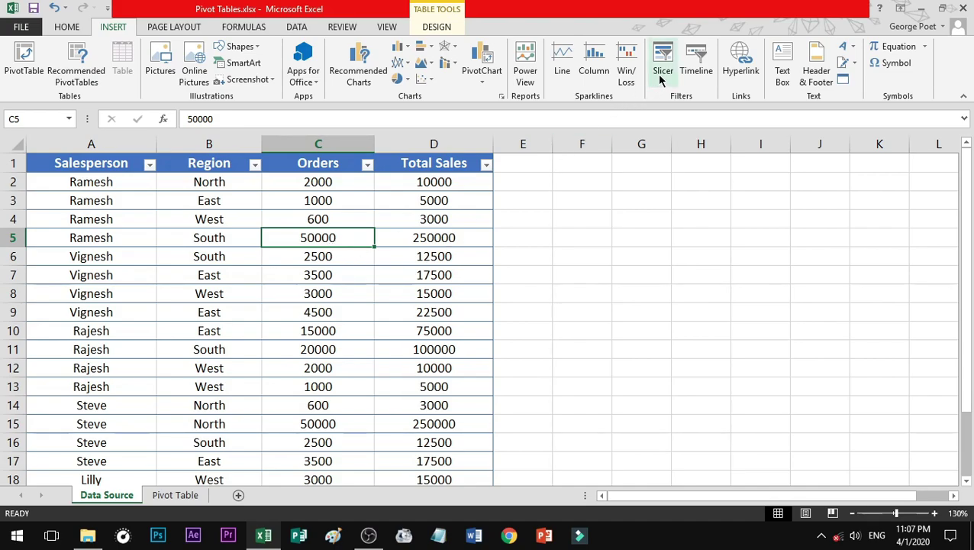
{"action": "left_click", "coordinate": [191, 243]}
{"action": "left_click_drag", "start_coordinate": [112, 211], "coordinate": [387, 374]}
{"action": "left_click", "coordinate": [355, 282]}
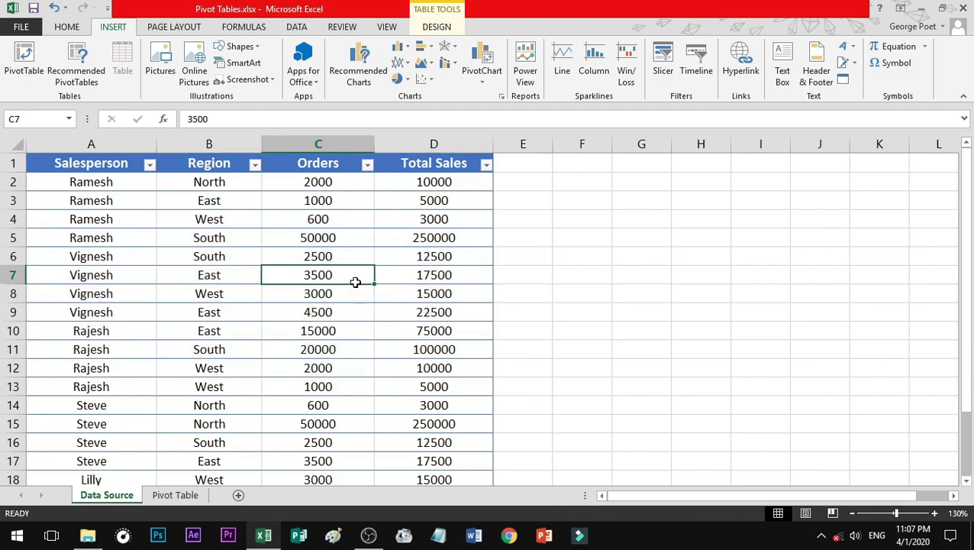
{"action": "left_click", "coordinate": [602, 274]}
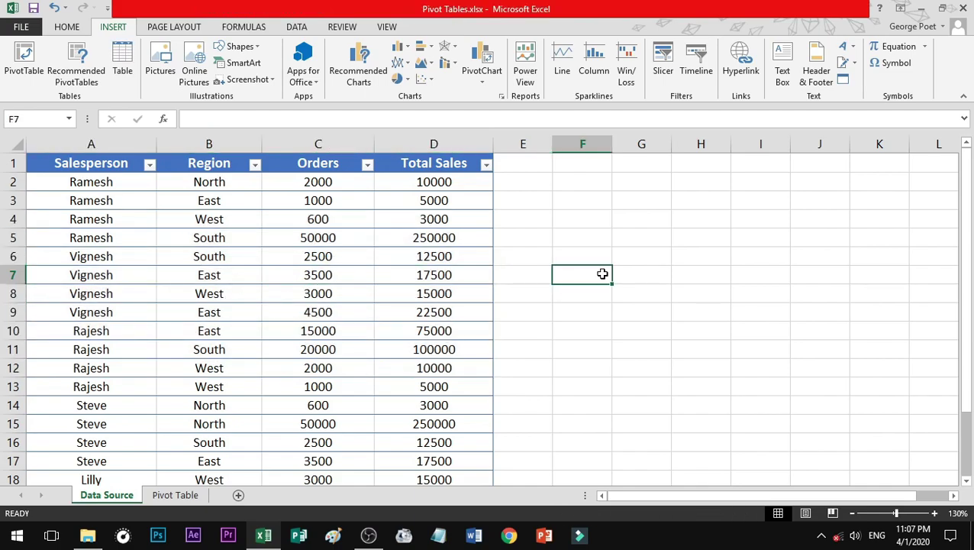
{"action": "left_click", "coordinate": [658, 75]}
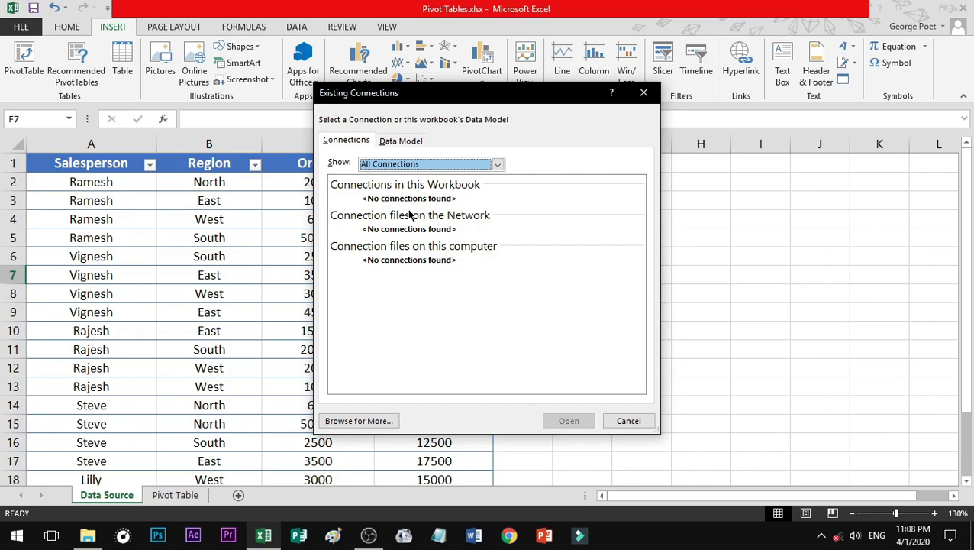
{"action": "left_click", "coordinate": [628, 420]}
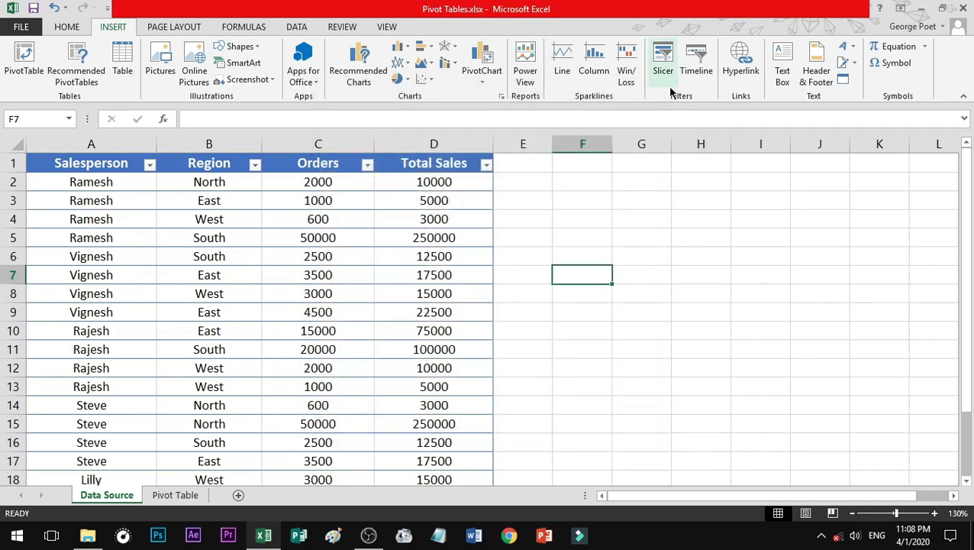
Insert a Region slicer for the whole Data Source table and place it beside the table in columns E to H.
{"action": "left_click", "coordinate": [272, 294]}
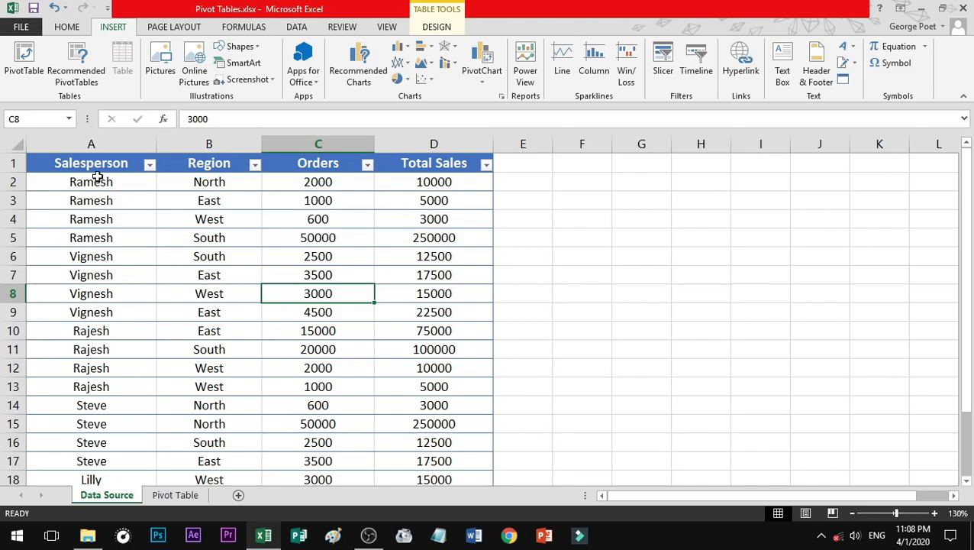
{"action": "left_click_drag", "start_coordinate": [80, 163], "coordinate": [381, 382]}
{"action": "scroll", "coordinate": [374, 374], "scroll_direction": "up", "scroll_amount": 2}
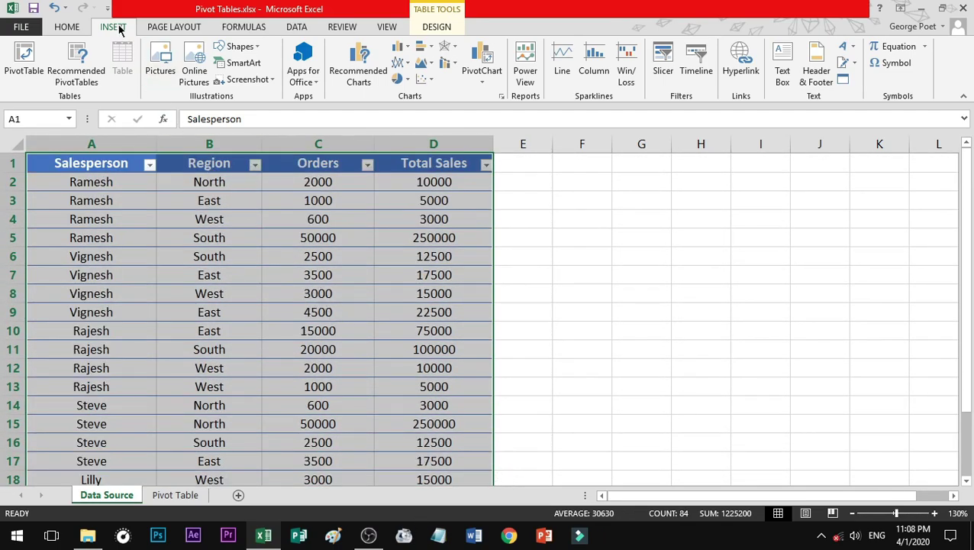
{"action": "left_click", "coordinate": [662, 74]}
{"action": "left_click_drag", "start_coordinate": [508, 185], "coordinate": [645, 188]}
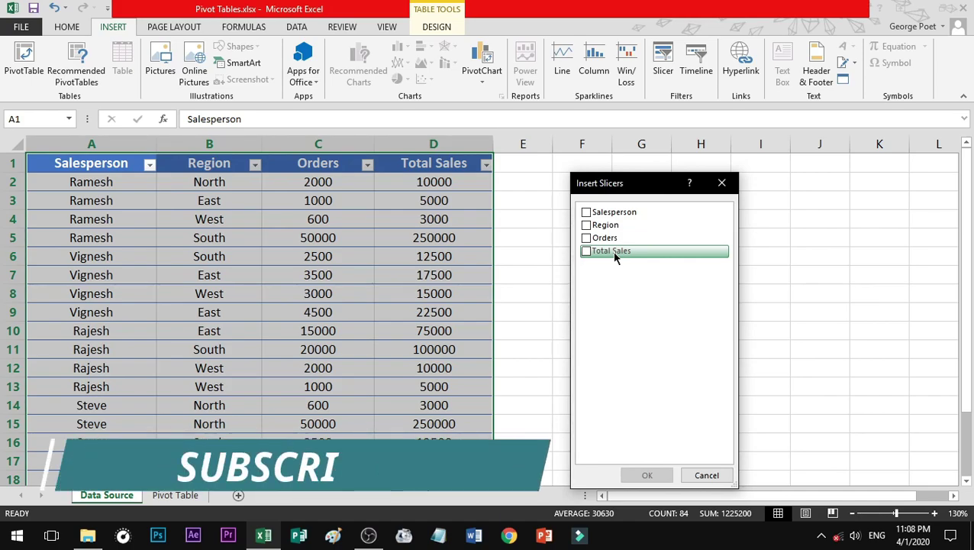
{"action": "left_click", "coordinate": [586, 225]}
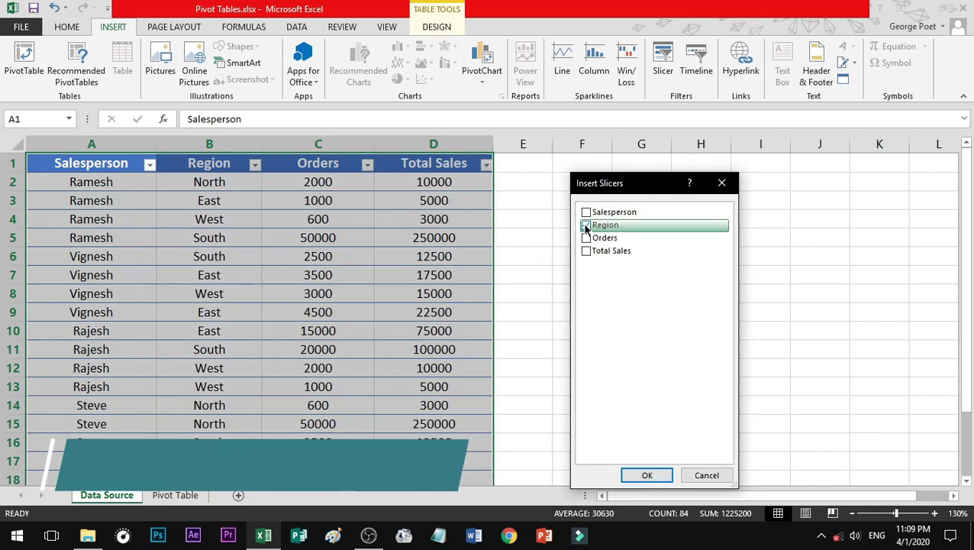
{"action": "left_click", "coordinate": [648, 475]}
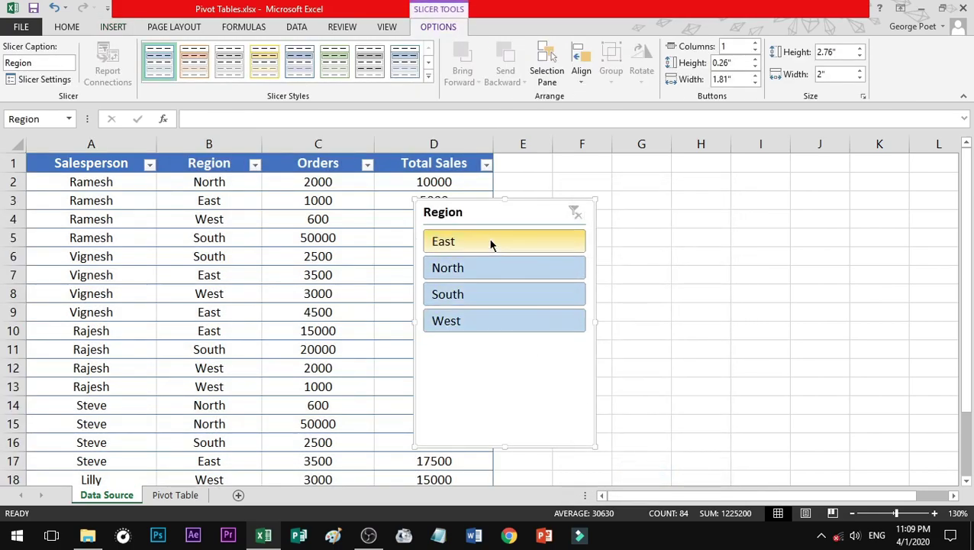
{"action": "left_click_drag", "start_coordinate": [534, 212], "coordinate": [584, 183]}
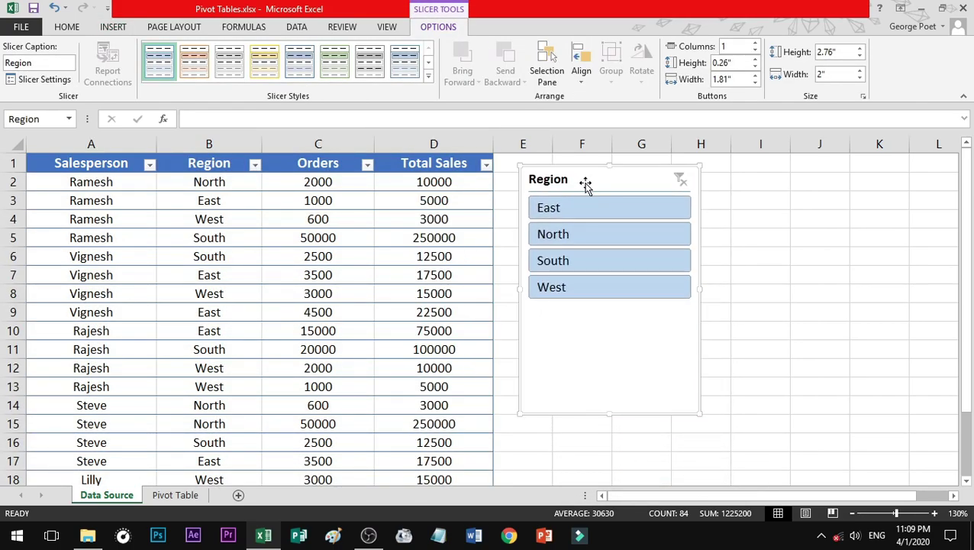
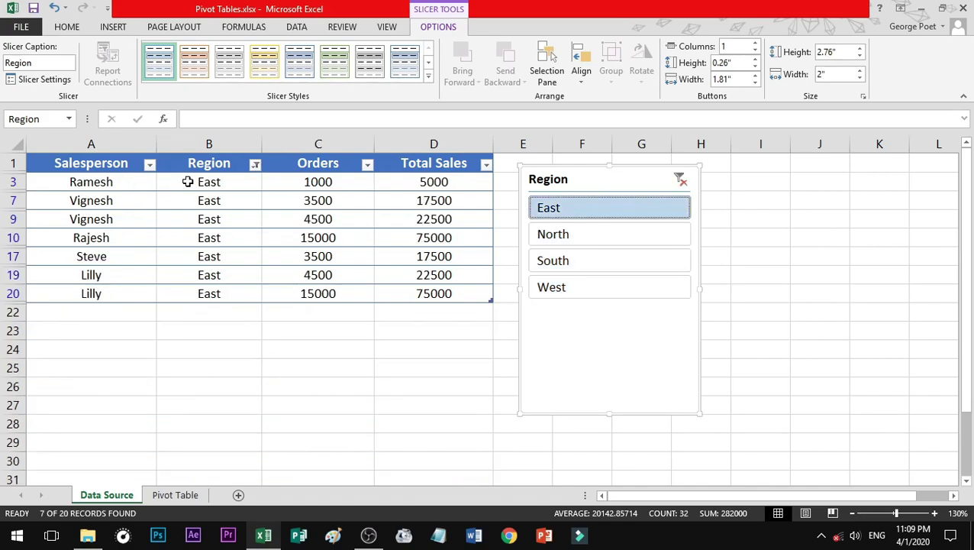
Review the East rows in the Region column, and use the Region slicer to filter the table by South and then by West.
{"action": "left_click_drag", "start_coordinate": [191, 183], "coordinate": [200, 293]}
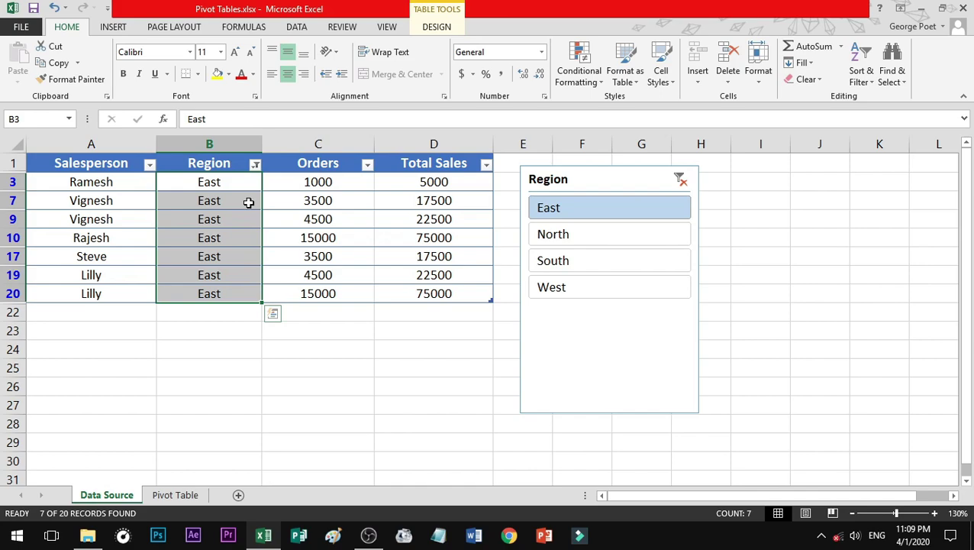
{"action": "left_click", "coordinate": [581, 257]}
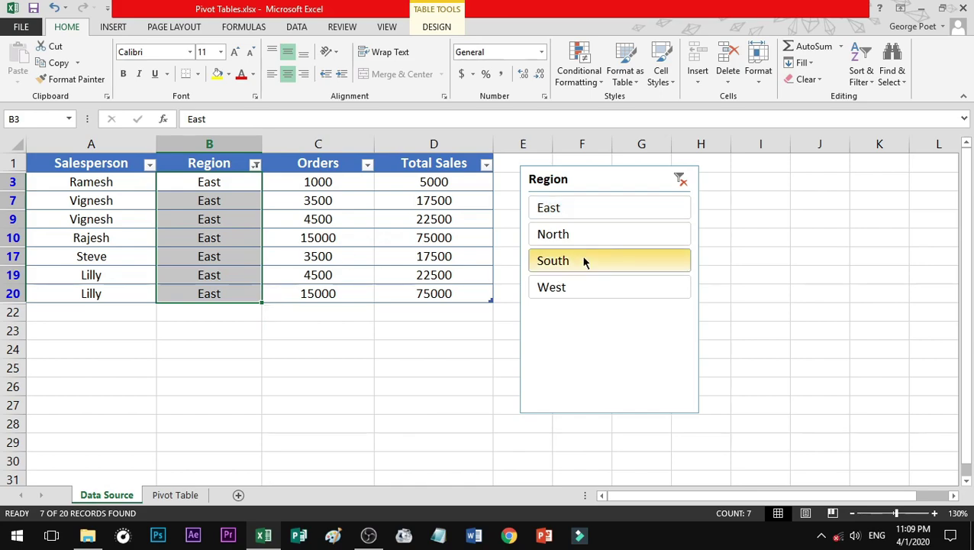
{"action": "left_click", "coordinate": [171, 292]}
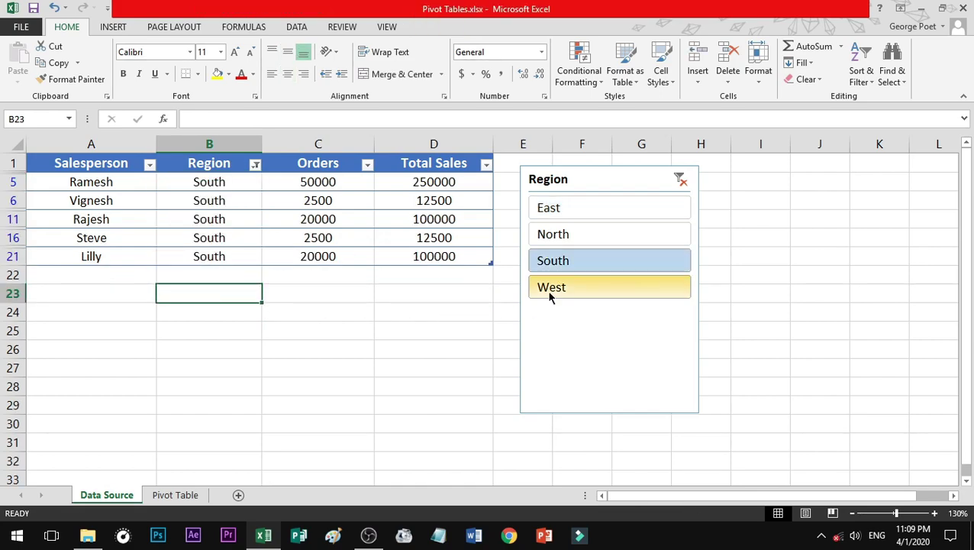
{"action": "left_click", "coordinate": [551, 295]}
Filter the table to East and South together with the Region slicer, then clear the slicer's filter.
{"action": "left_click", "coordinate": [579, 213]}
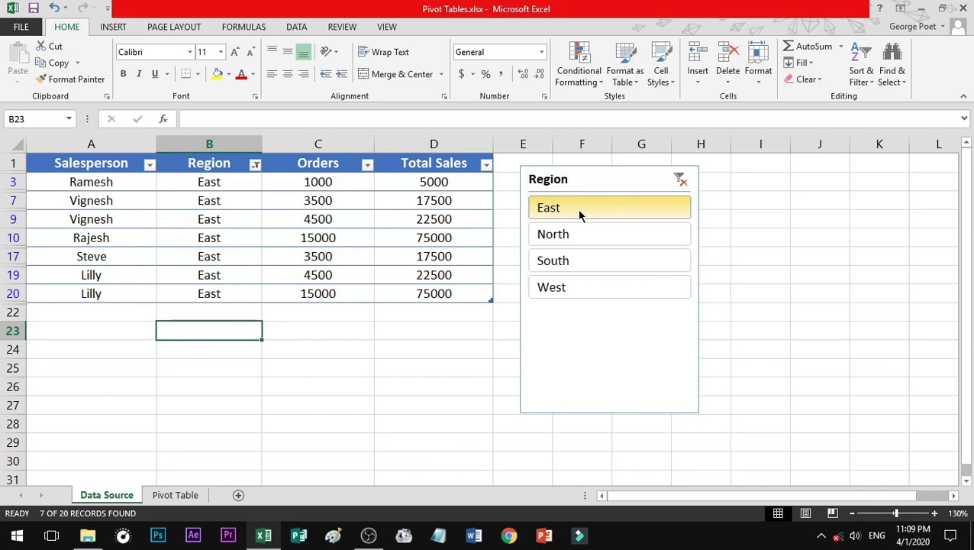
{"action": "left_click", "coordinate": [575, 264], "text": "ctrl"}
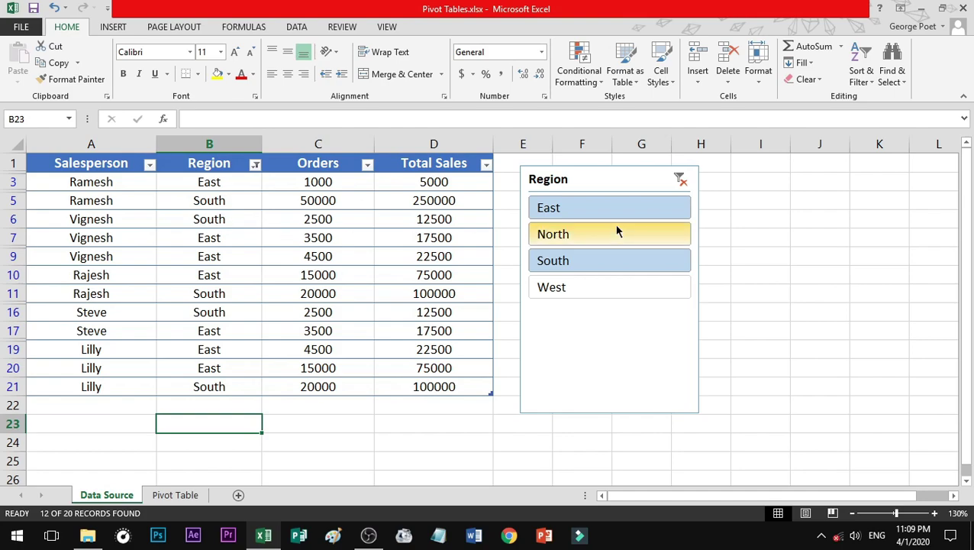
{"action": "left_click", "coordinate": [672, 182]}
{"action": "left_click", "coordinate": [314, 276]}
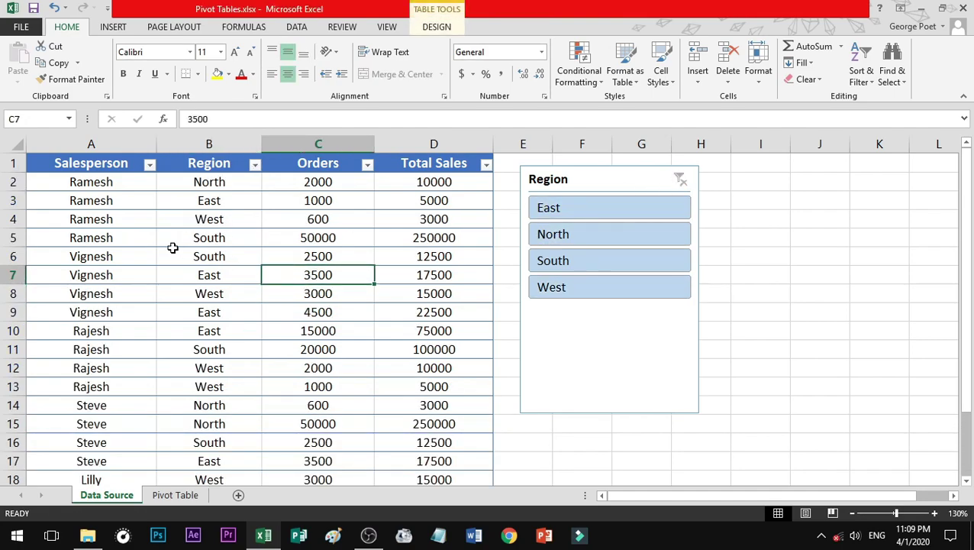
{"action": "left_click_drag", "start_coordinate": [77, 182], "coordinate": [458, 391]}
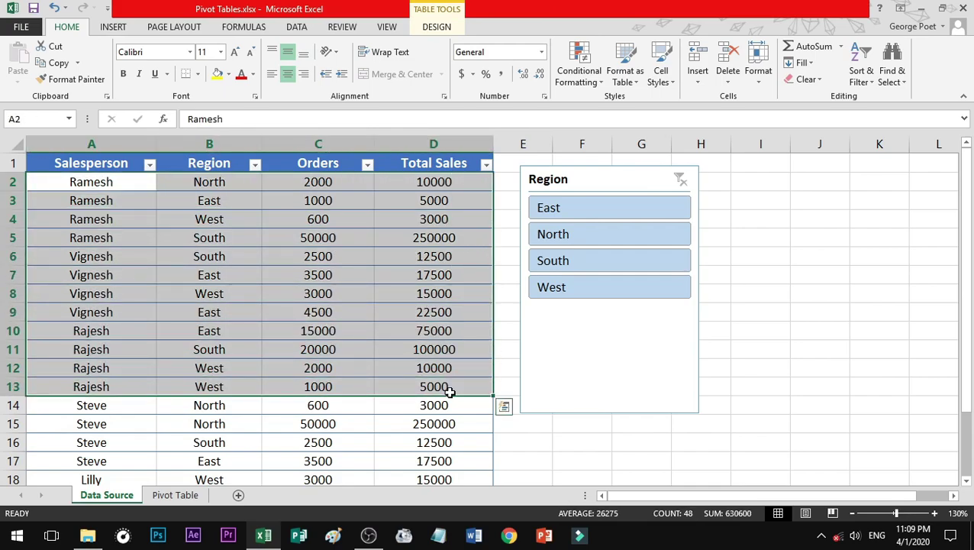
{"action": "left_click", "coordinate": [553, 358]}
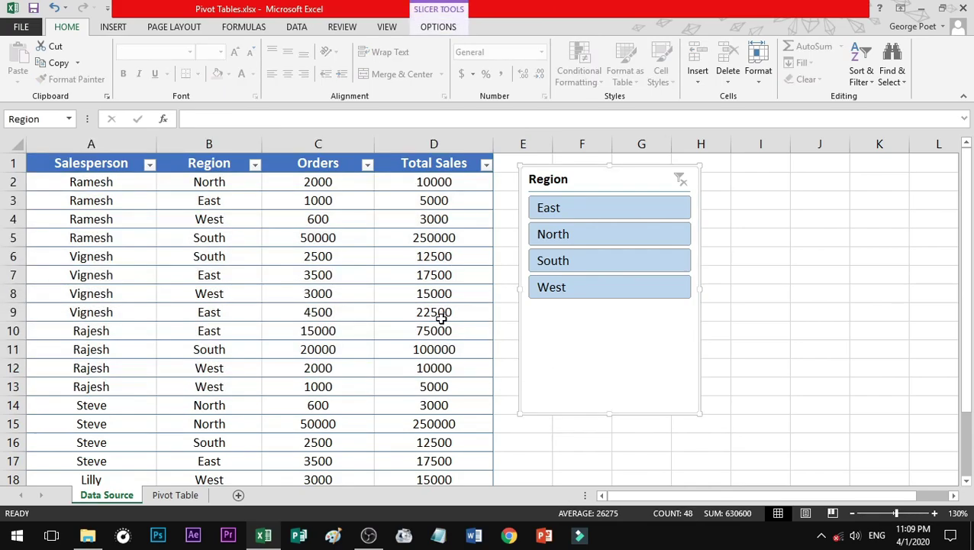
{"action": "left_click", "coordinate": [394, 324]}
Insert Salesperson and Region slicers for the pivot table on the Pivot Table sheet.
{"action": "left_click", "coordinate": [162, 497]}
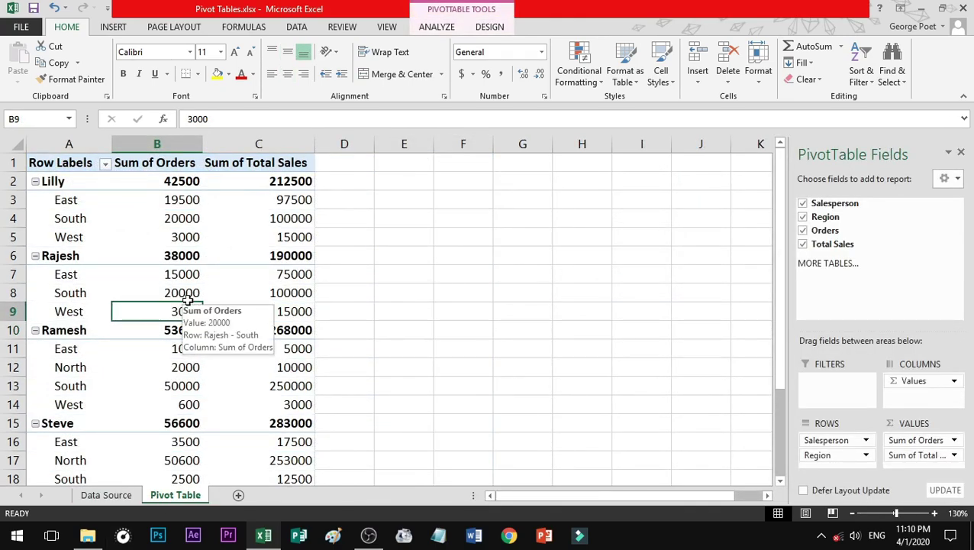
{"action": "left_click", "coordinate": [156, 277]}
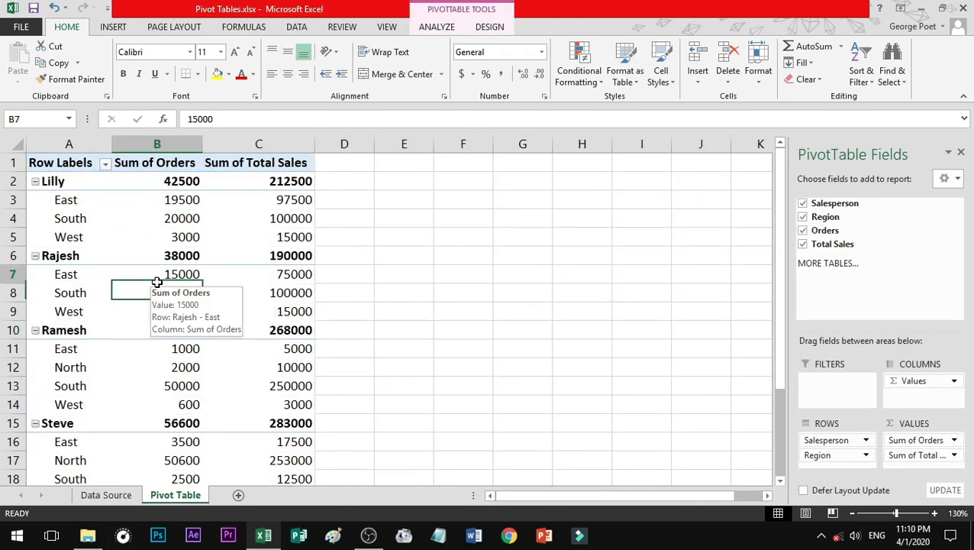
{"action": "left_click", "coordinate": [74, 223]}
{"action": "left_click_drag", "start_coordinate": [48, 162], "coordinate": [268, 411]}
{"action": "left_click", "coordinate": [156, 291]}
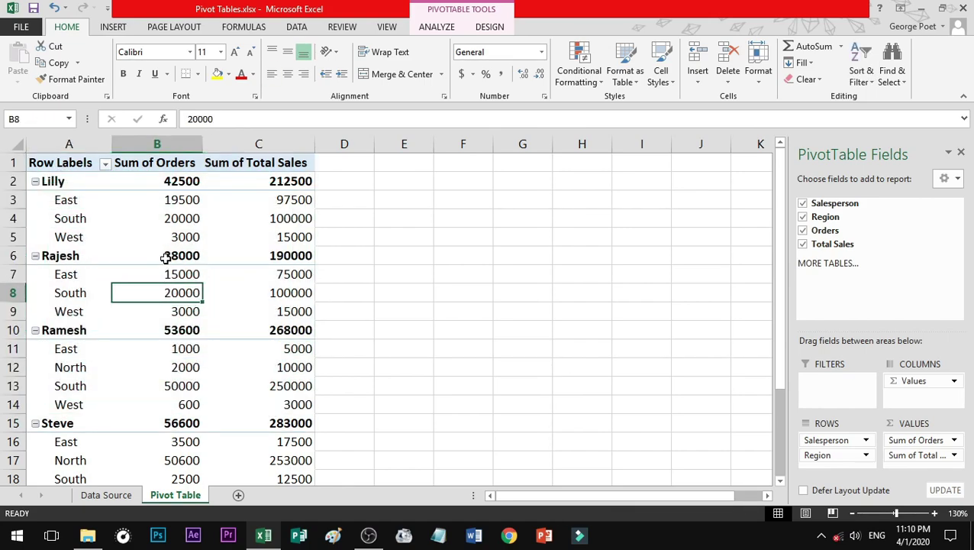
{"action": "left_click", "coordinate": [172, 222]}
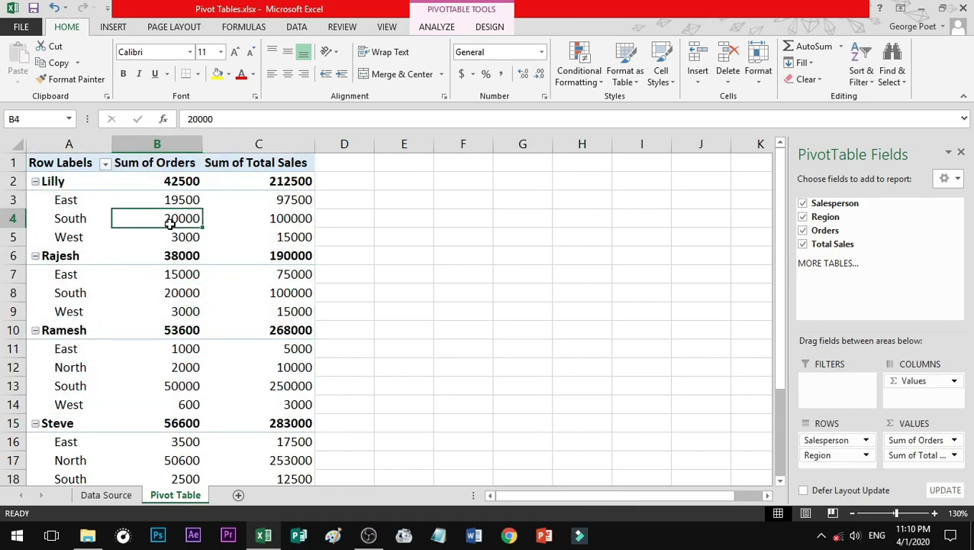
{"action": "left_click", "coordinate": [112, 28]}
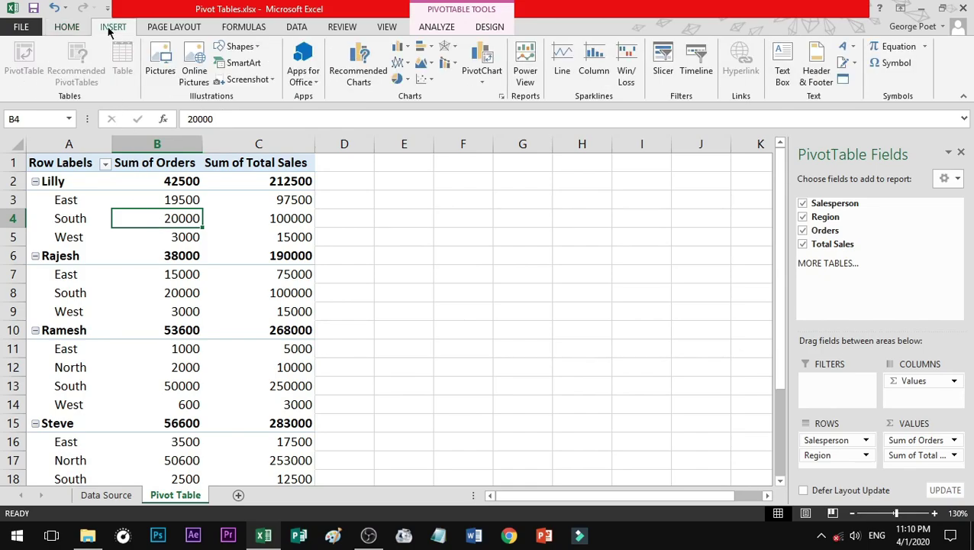
{"action": "left_click", "coordinate": [664, 64]}
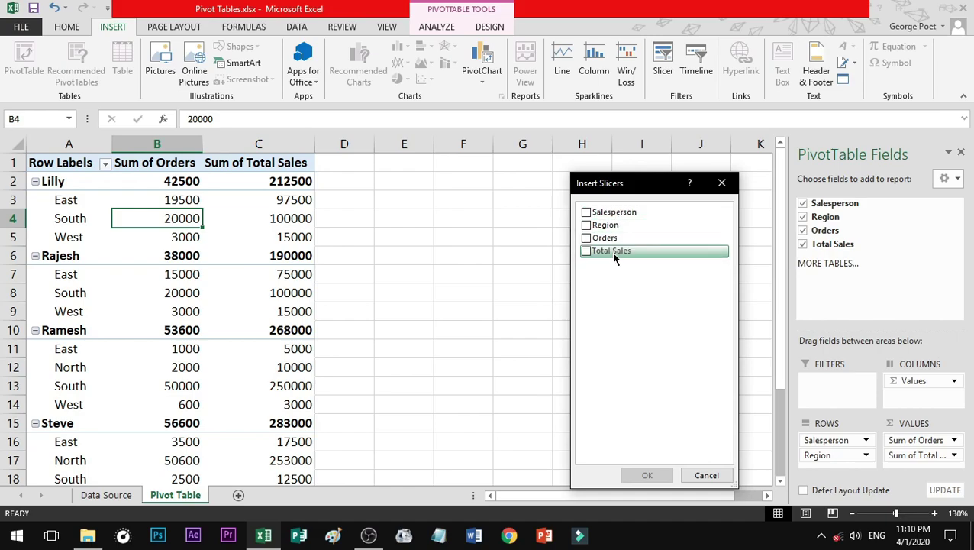
{"action": "left_click", "coordinate": [586, 213]}
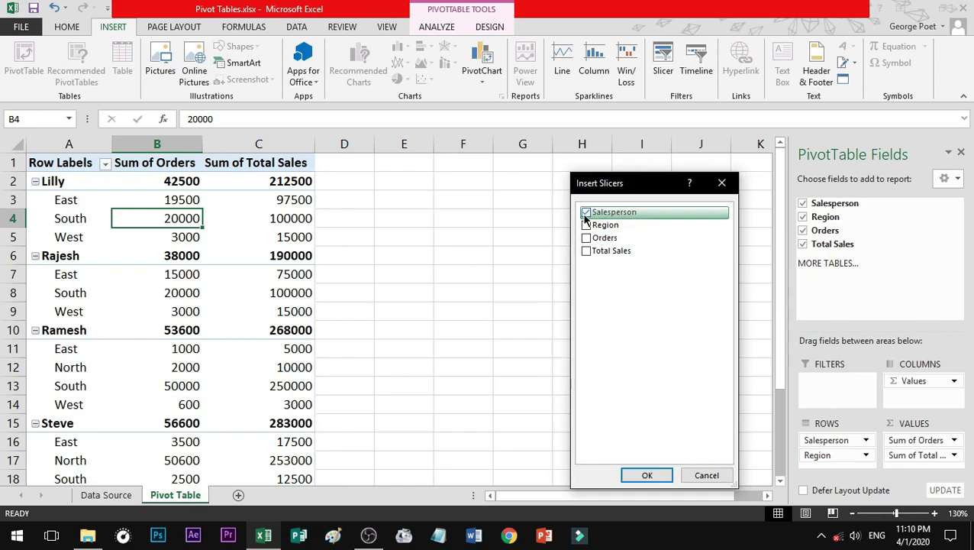
{"action": "left_click", "coordinate": [591, 226]}
{"action": "left_click", "coordinate": [646, 475]}
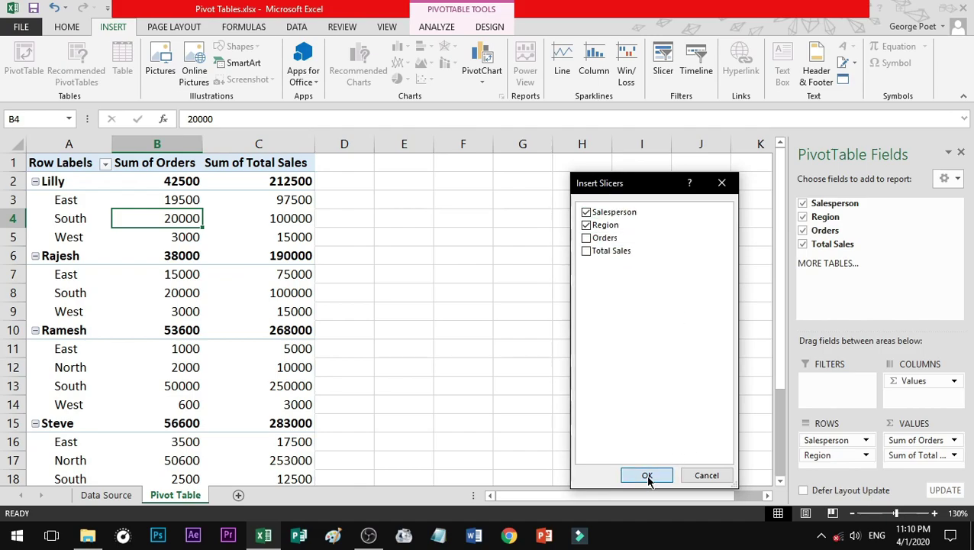
Arrange the Salesperson and Region slicers side by side next to the pivot table, with Salesperson closest to the data.
{"action": "left_click_drag", "start_coordinate": [457, 246], "coordinate": [746, 243]}
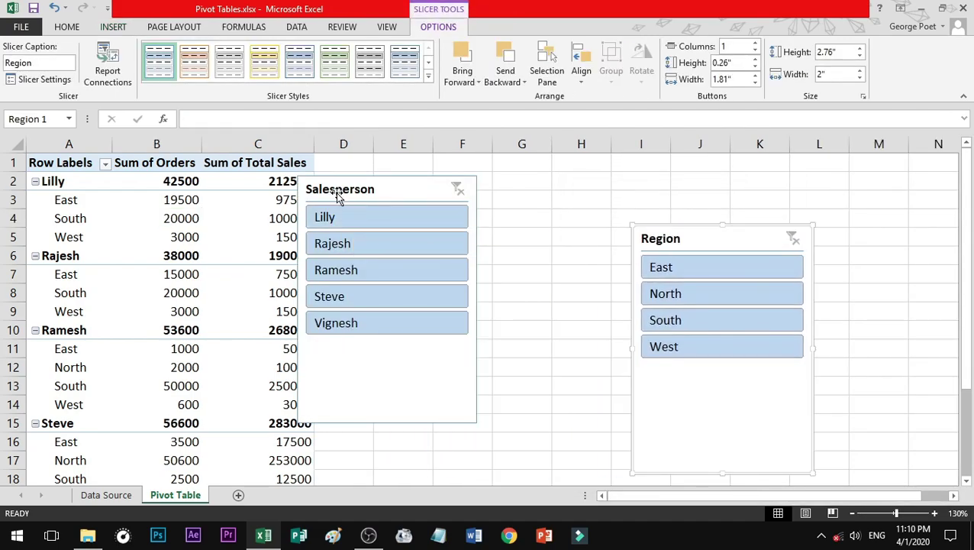
{"action": "left_click_drag", "start_coordinate": [336, 194], "coordinate": [374, 178]}
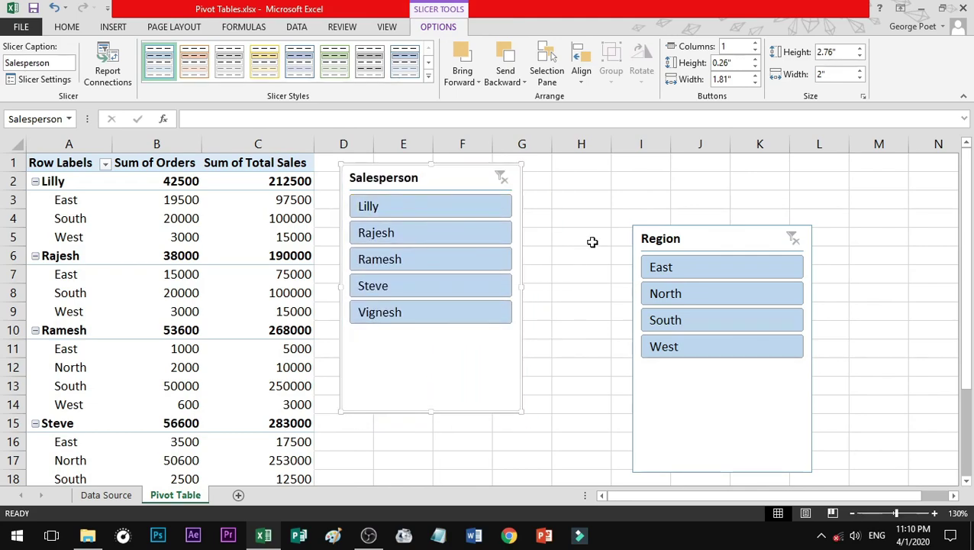
{"action": "left_click_drag", "start_coordinate": [653, 239], "coordinate": [563, 186]}
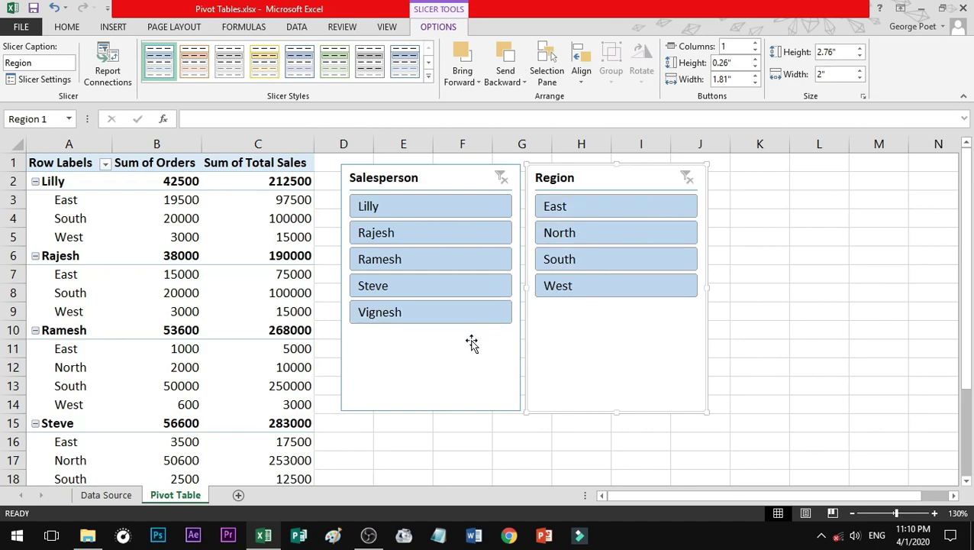
Filter the pivot table to the last salesperson listed in the Salesperson slicer.
{"action": "left_click", "coordinate": [419, 317]}
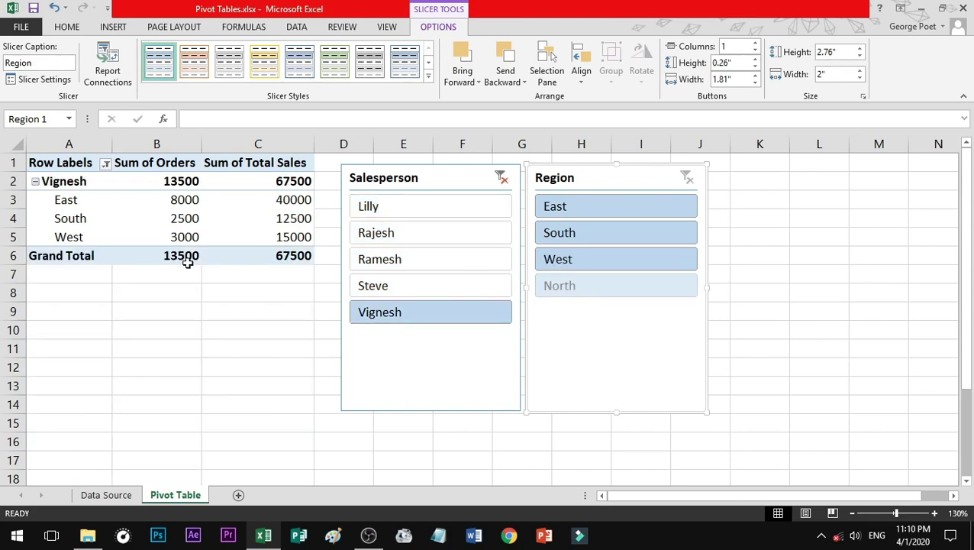
Clear the Salesperson slicer's filter, and filter the pivot table to South with the Region slicer before clearing that filter too.
{"action": "mouse_move", "coordinate": [153, 227]}
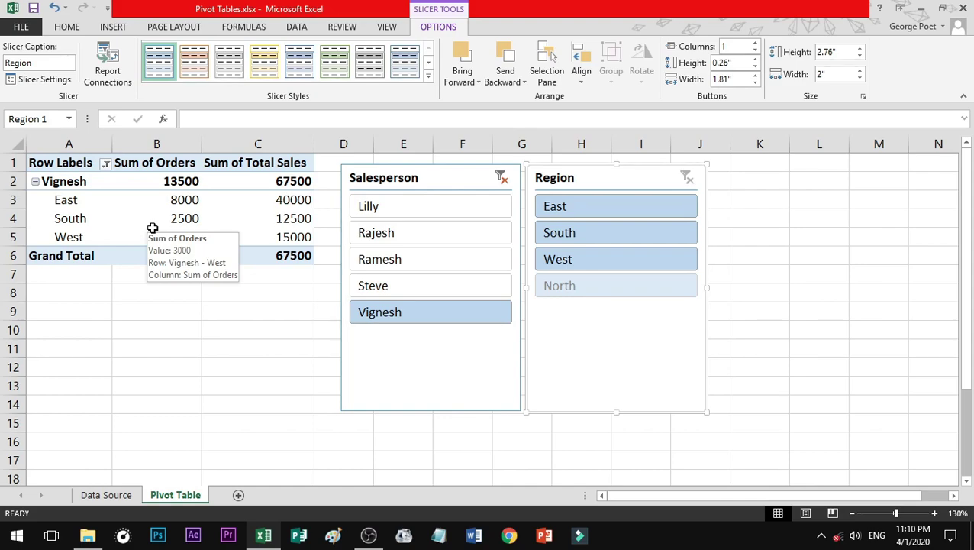
{"action": "left_click", "coordinate": [502, 178]}
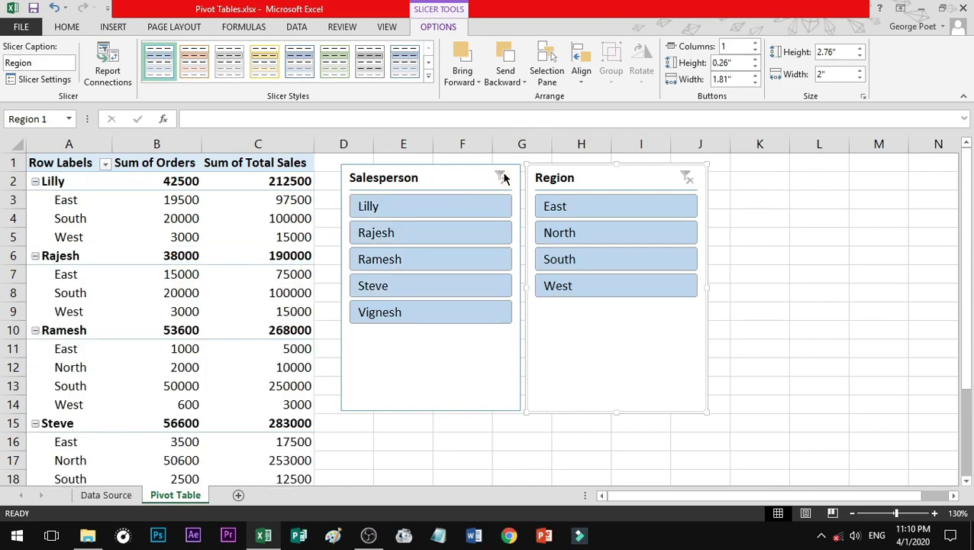
{"action": "left_click", "coordinate": [596, 259]}
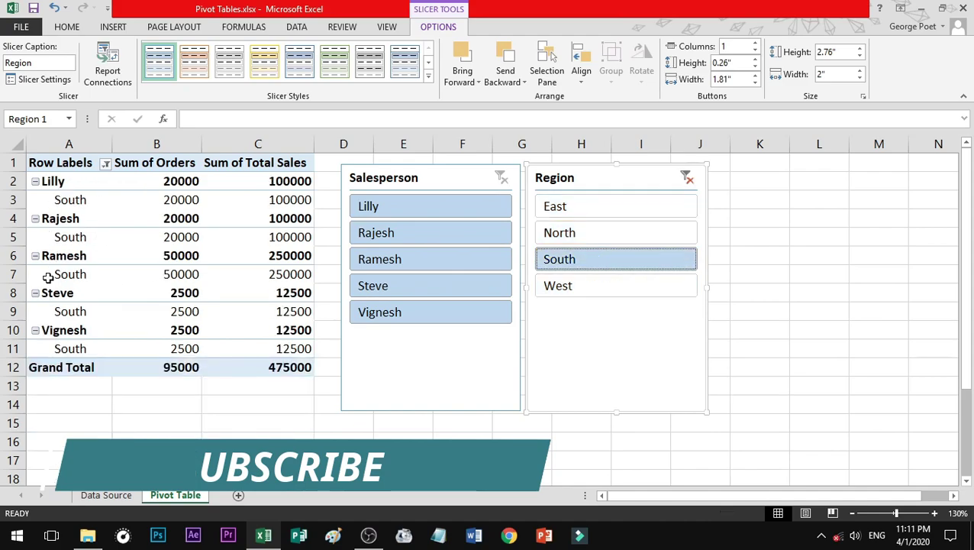
{"action": "left_click", "coordinate": [688, 177]}
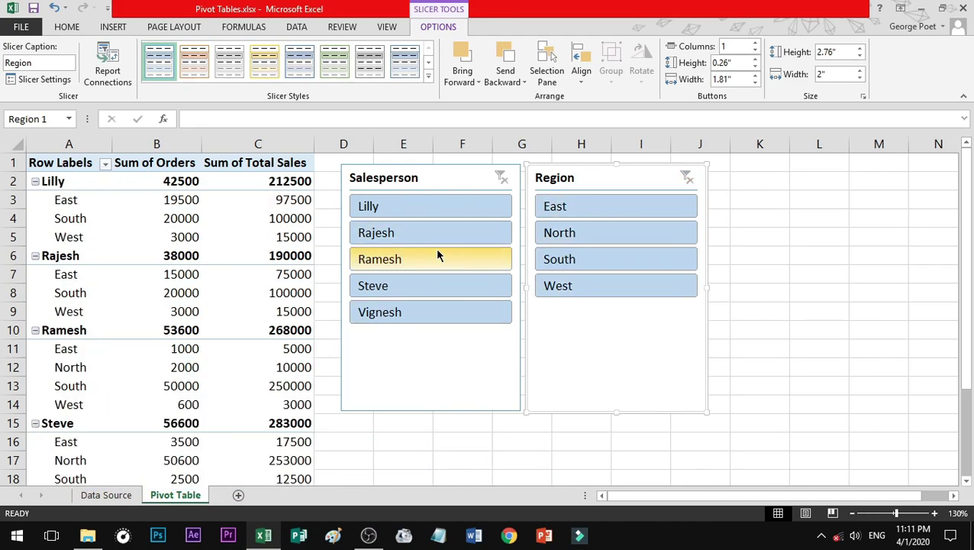
Filter the pivot table to the second and fourth salespeople together with the Salesperson slicer, then clear the slicer's filter.
{"action": "left_click", "coordinate": [428, 231]}
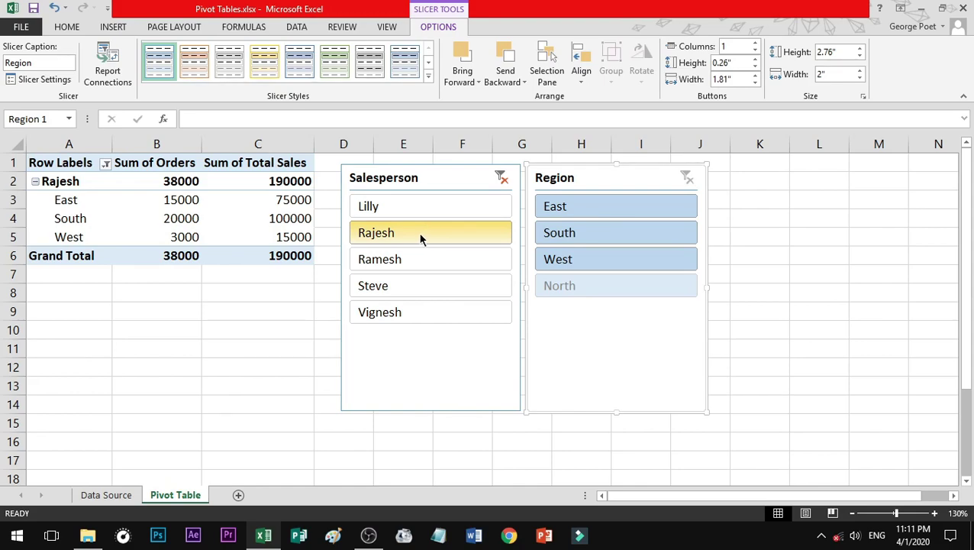
{"action": "left_click", "coordinate": [407, 285], "text": "ctrl"}
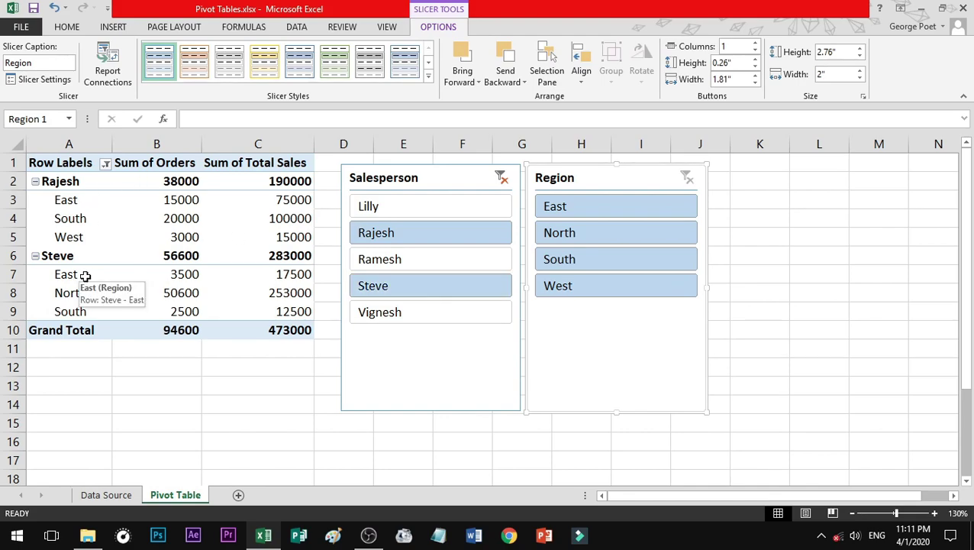
{"action": "left_click", "coordinate": [501, 178]}
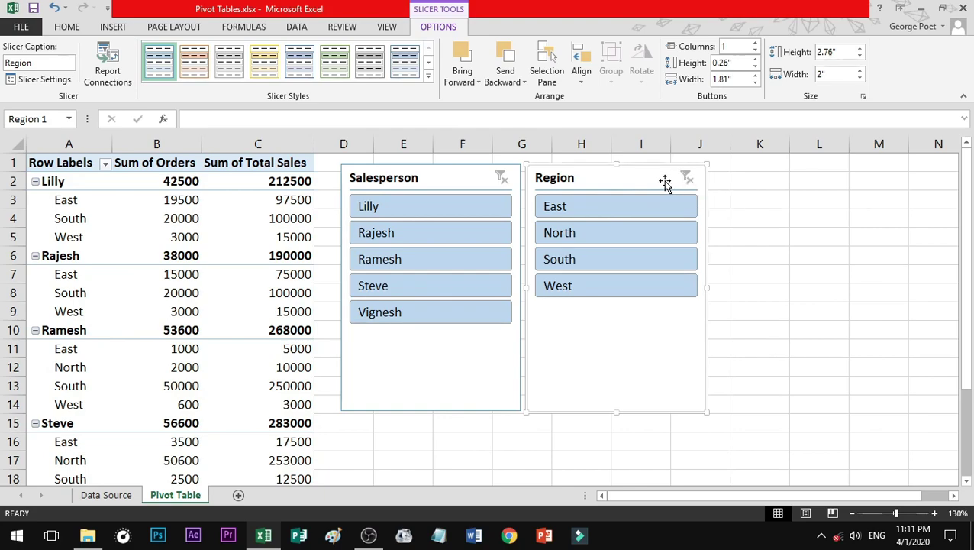
Filter the pivot table to the fourth salesperson and the West region using both slicers, then clear both filters.
{"action": "left_click", "coordinate": [439, 176]}
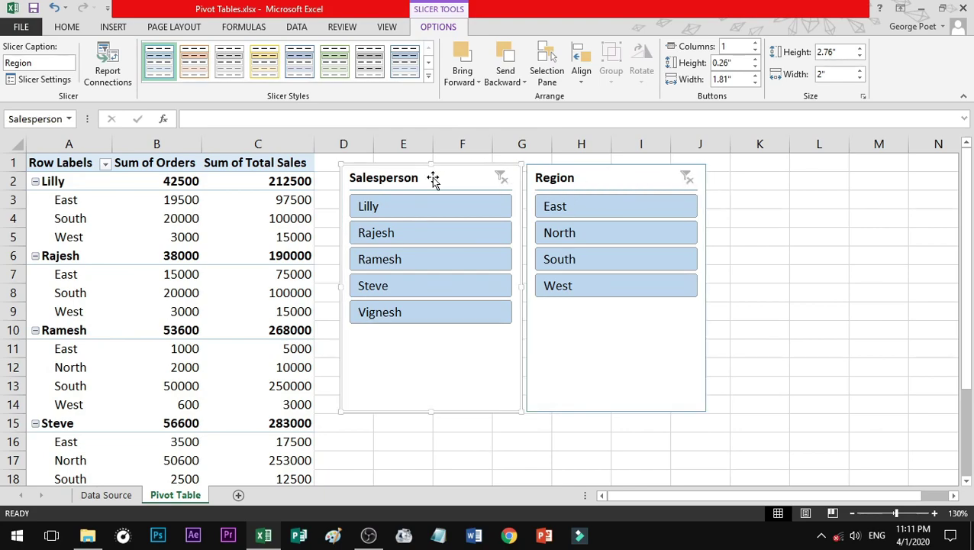
{"action": "left_click", "coordinate": [585, 182]}
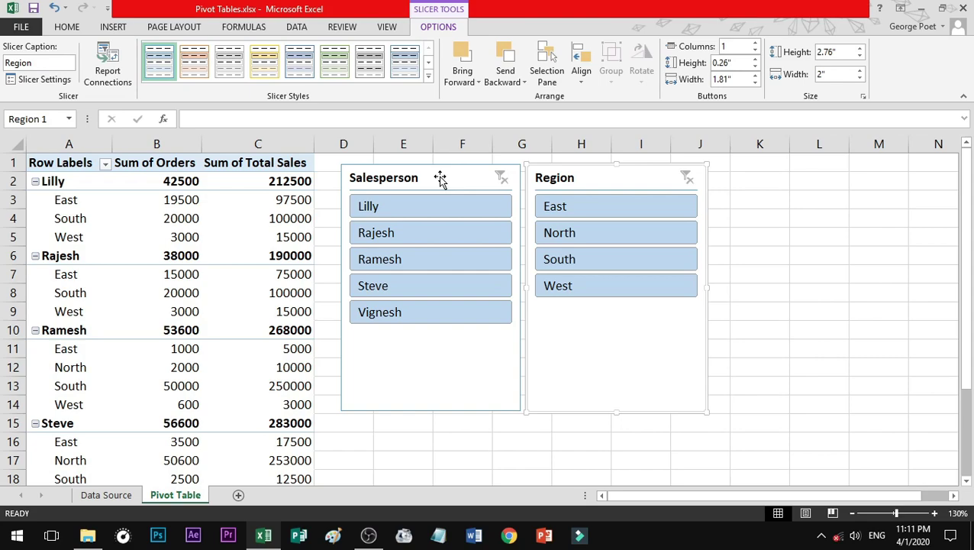
{"action": "left_click", "coordinate": [397, 288]}
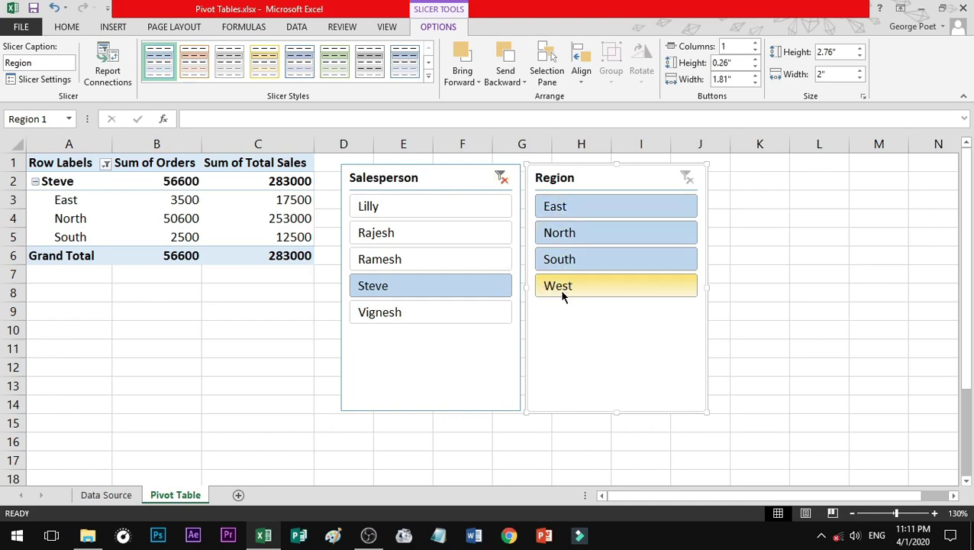
{"action": "left_click", "coordinate": [586, 296]}
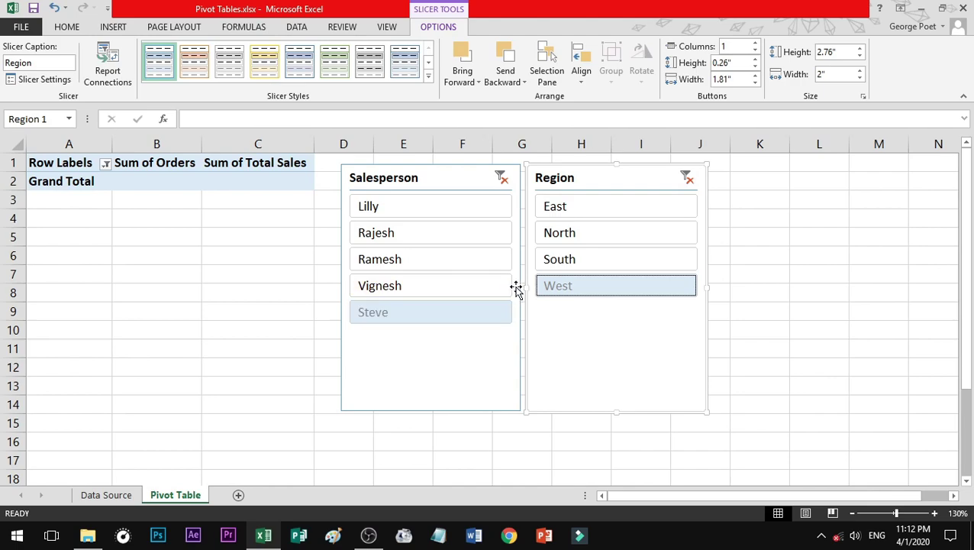
{"action": "left_click", "coordinate": [501, 176]}
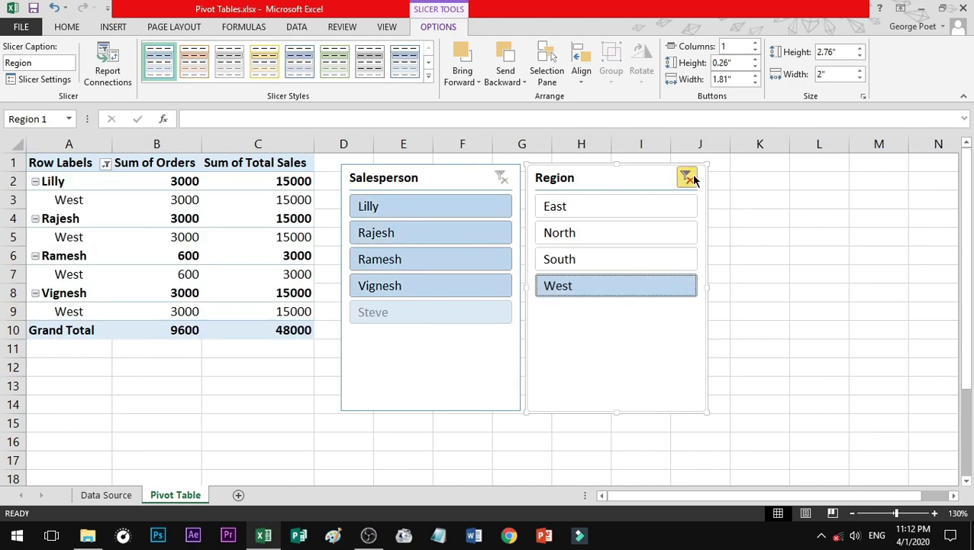
{"action": "left_click", "coordinate": [687, 178]}
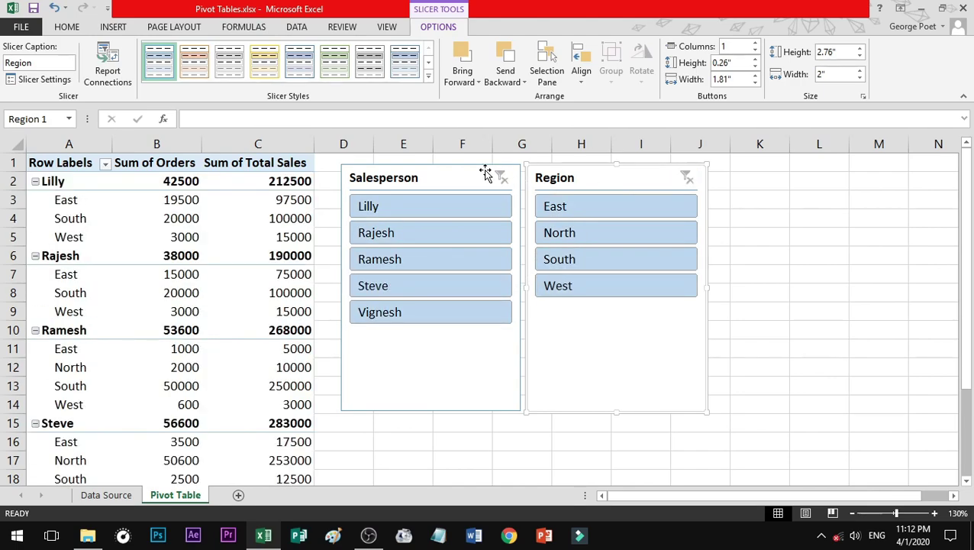
Filter the pivot table to the South region and the third salesperson using both slicers, then clear both filters.
{"action": "left_click", "coordinate": [578, 257]}
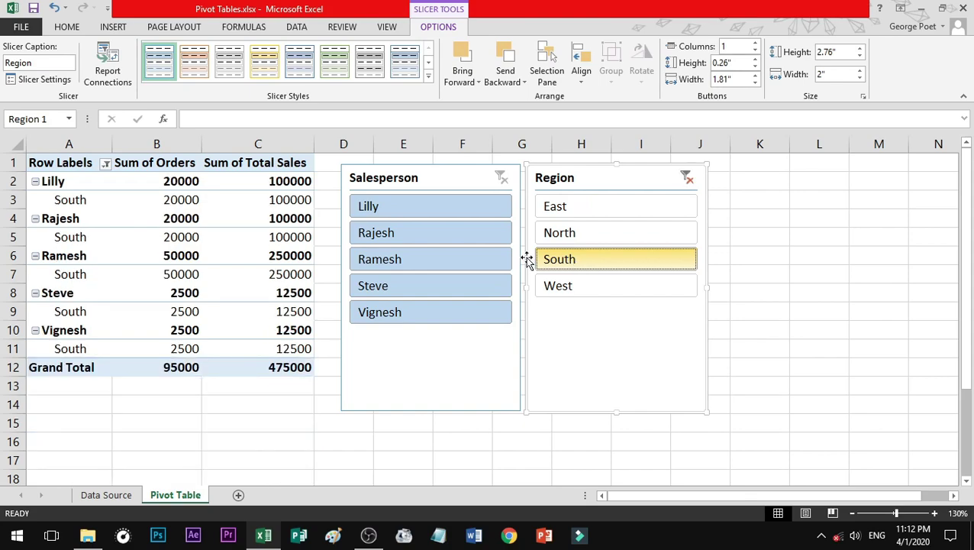
{"action": "left_click", "coordinate": [438, 261]}
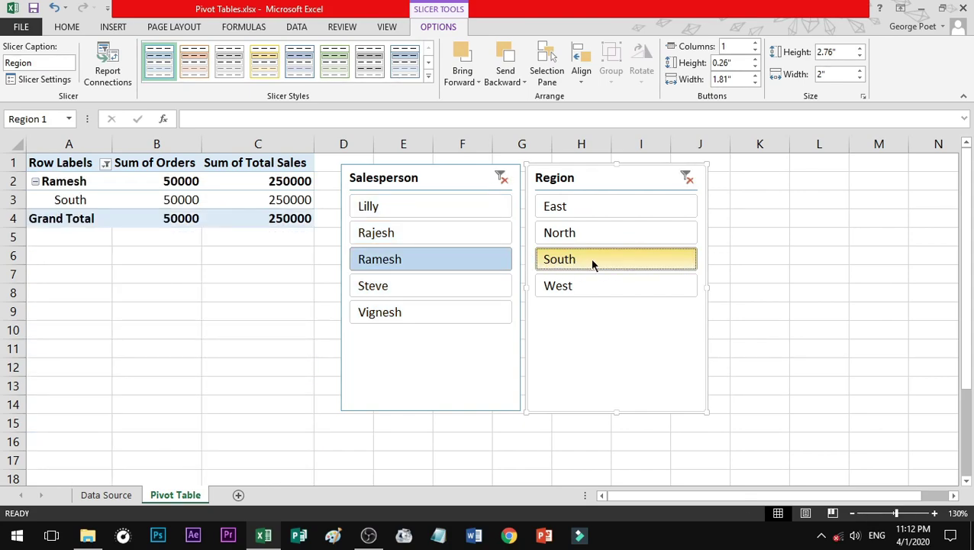
{"action": "left_click", "coordinate": [502, 177]}
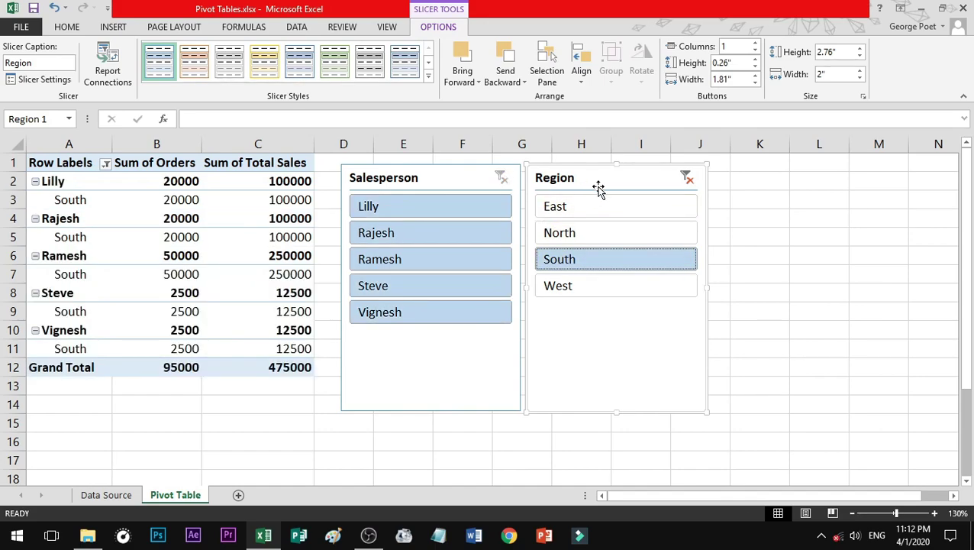
{"action": "left_click", "coordinate": [689, 181]}
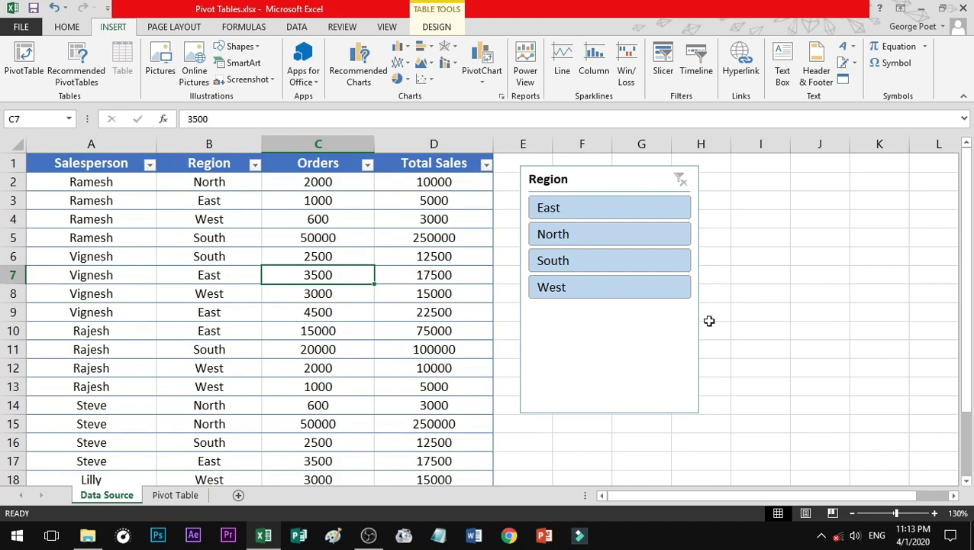
Examine the Slicer command with cells selected in the Data Source table and in the pivot table on the Pivot Table sheet.
{"action": "left_click", "coordinate": [467, 315]}
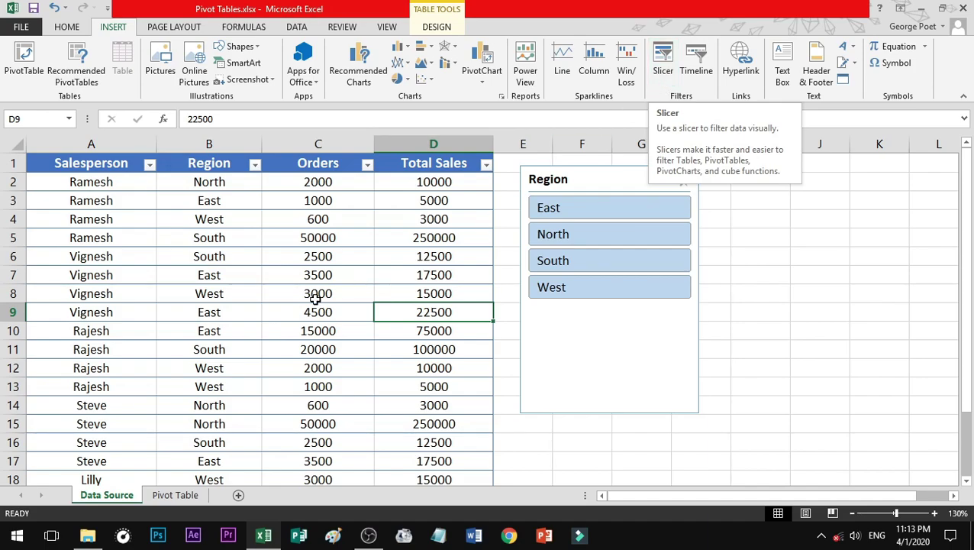
{"action": "left_click", "coordinate": [218, 274]}
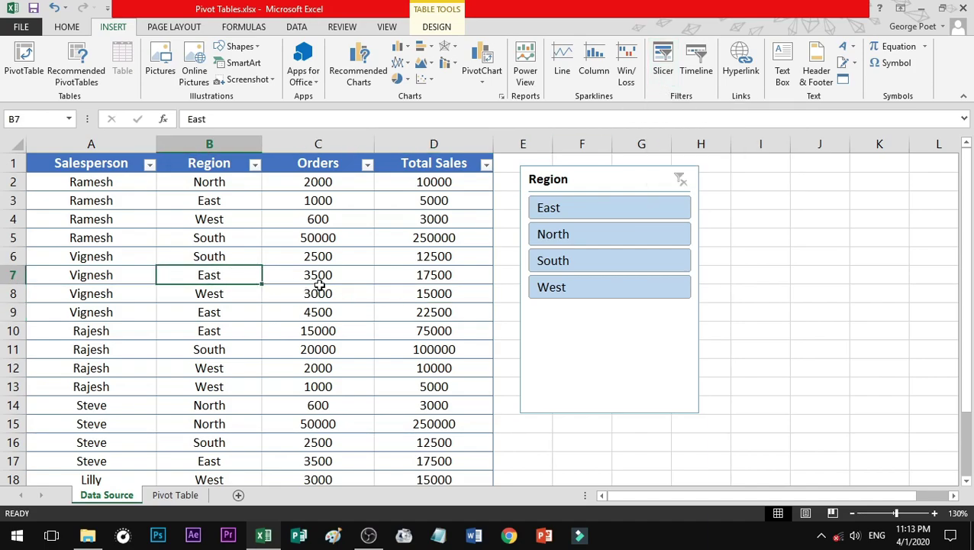
{"action": "left_click", "coordinate": [187, 495]}
{"action": "left_click", "coordinate": [238, 276]}
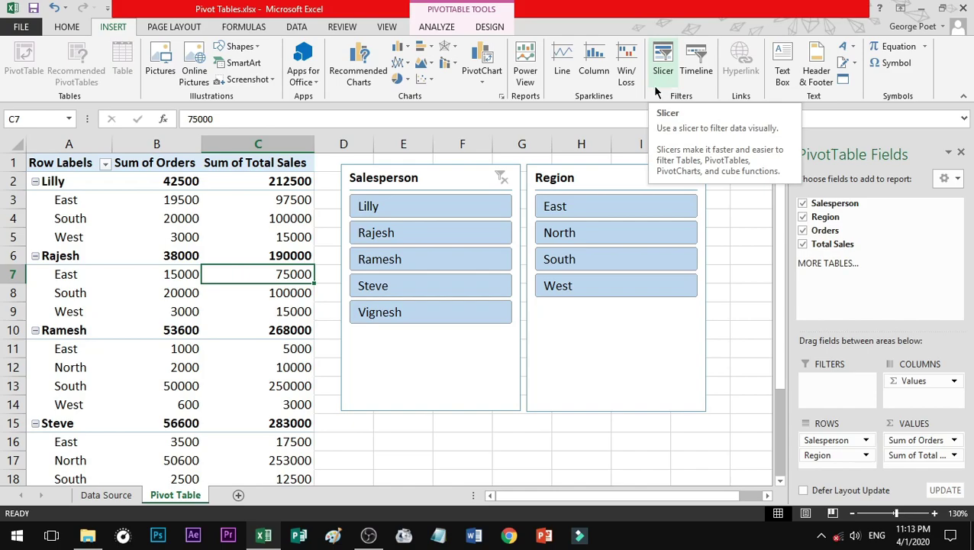
{"action": "left_click", "coordinate": [171, 221]}
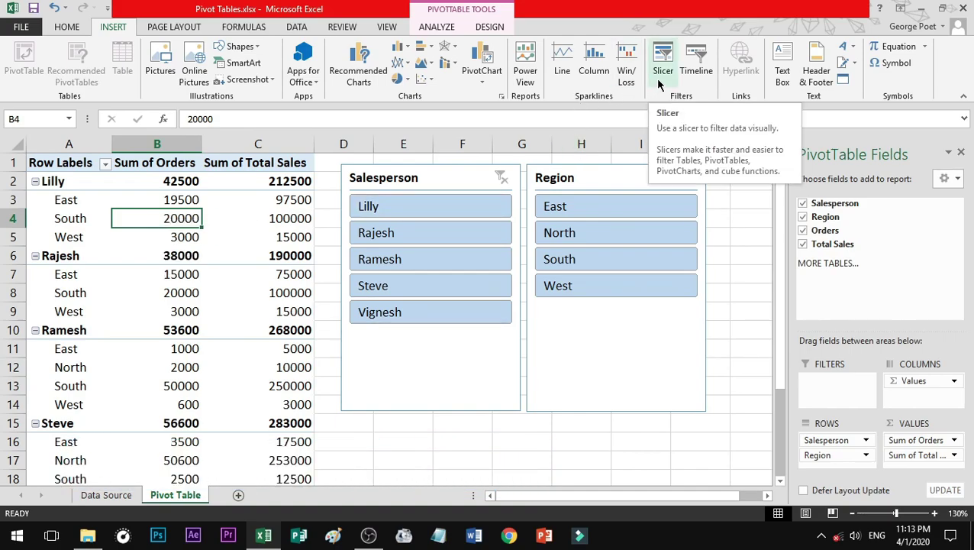
{"action": "left_click", "coordinate": [172, 237]}
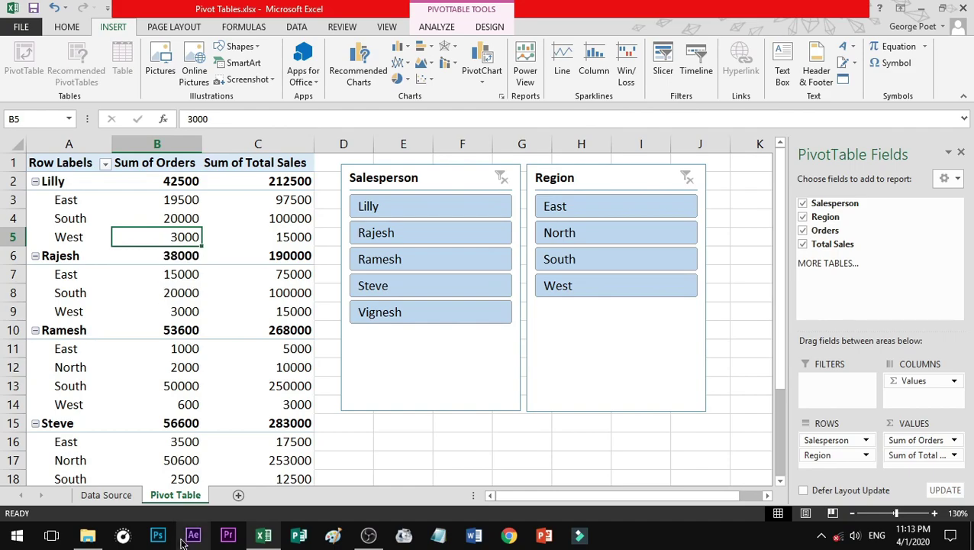
{"action": "left_click", "coordinate": [107, 494]}
{"action": "left_click_drag", "start_coordinate": [93, 184], "coordinate": [440, 443]}
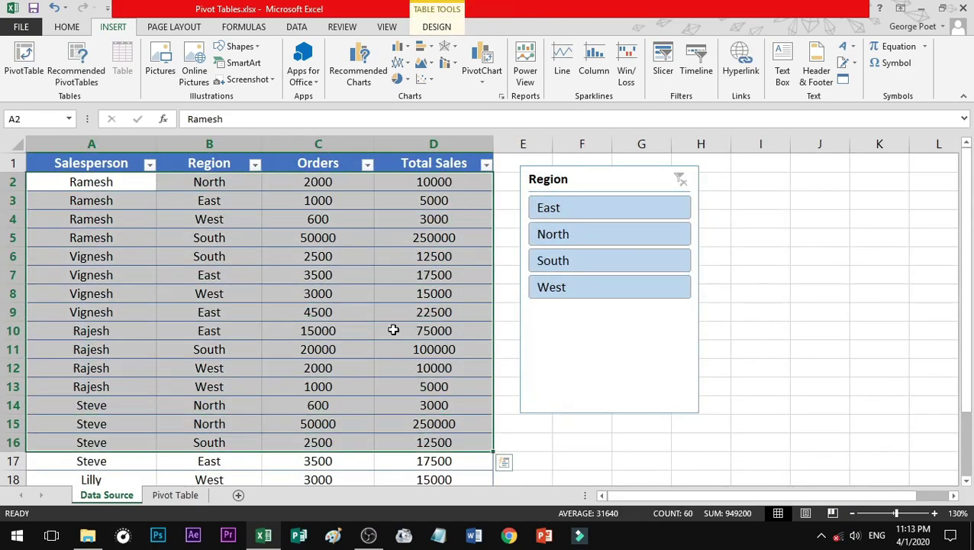
{"action": "left_click", "coordinate": [338, 281]}
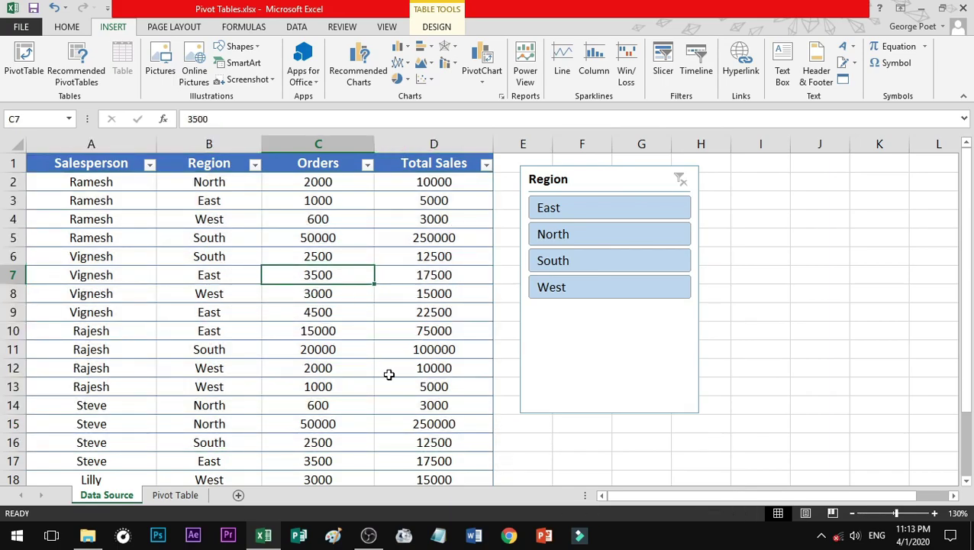